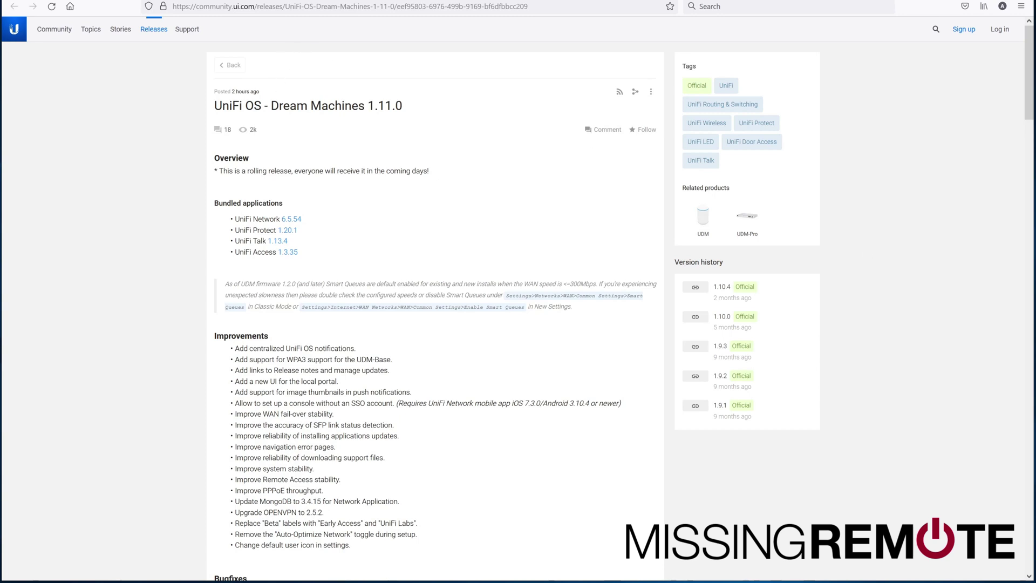
Review the release notes, highlighting the WAN fail-over, PPPoE throughput and OPENVPN 2.5.2 improvements.
{"action": "left_click_drag", "start_coordinate": [215, 105], "coordinate": [349, 100]}
{"action": "triple_click", "coordinate": [424, 100]}
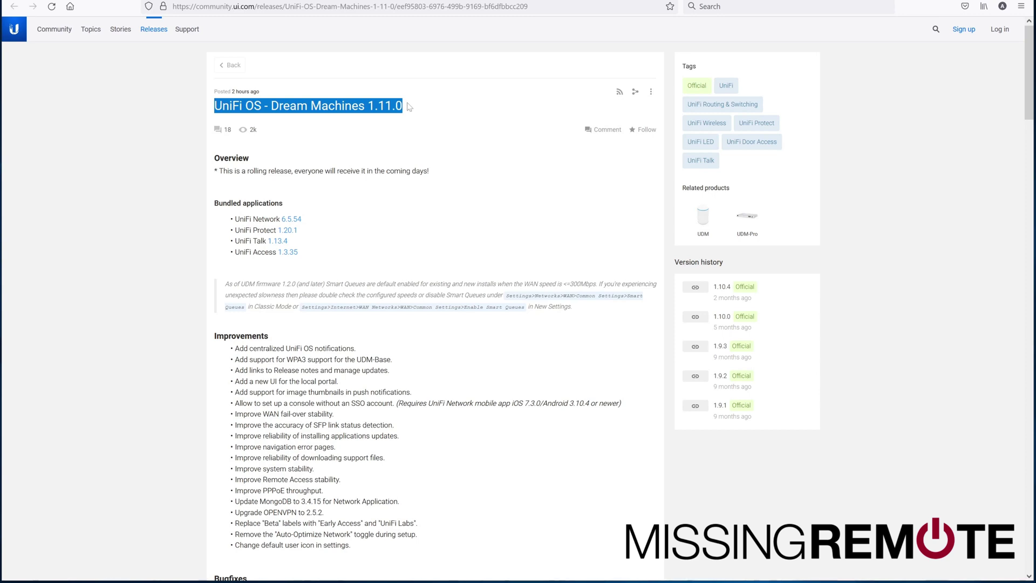
{"action": "left_click", "coordinate": [416, 115]}
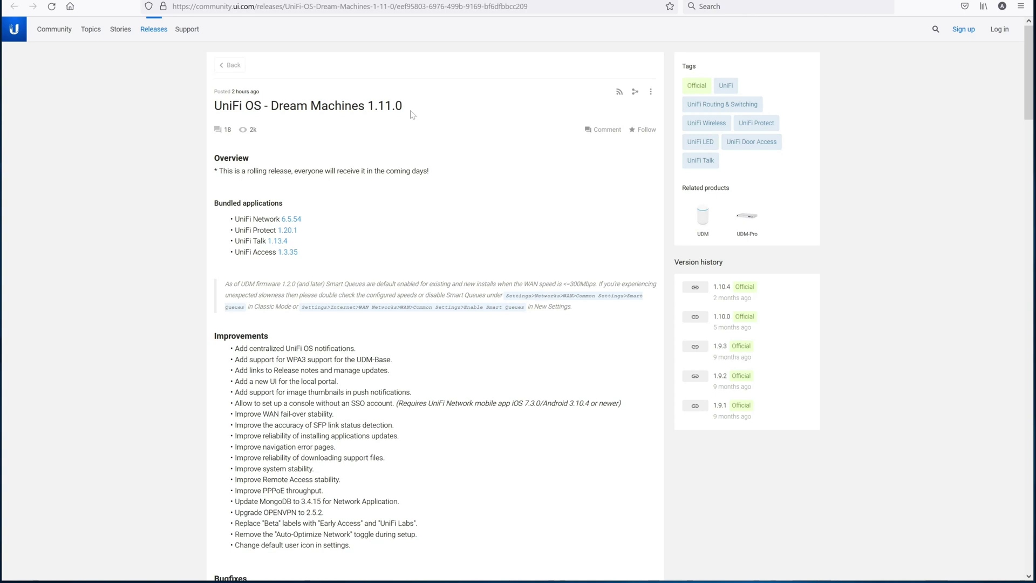
{"action": "scroll", "coordinate": [452, 178], "scroll_direction": "down", "scroll_amount": 6}
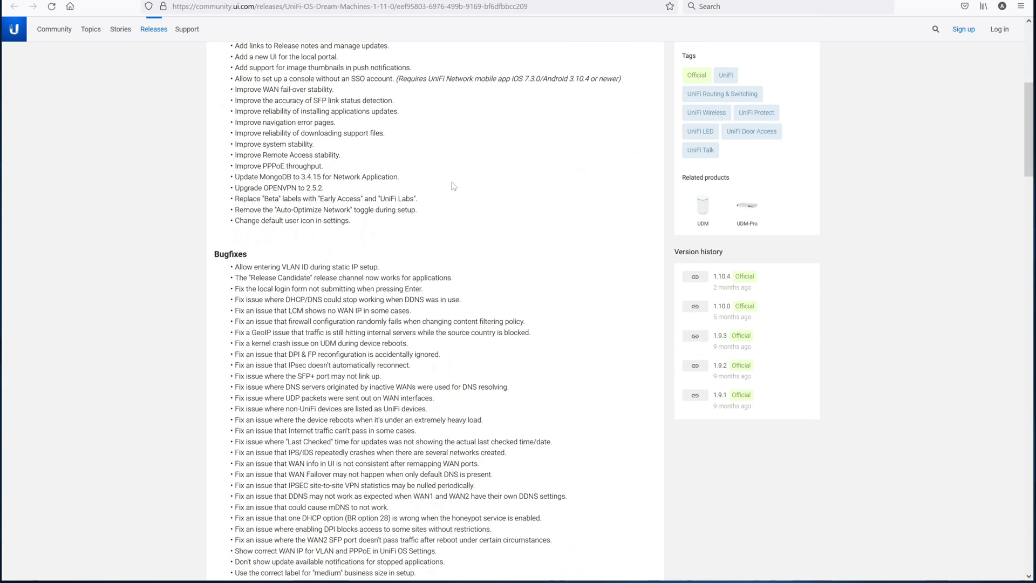
{"action": "scroll", "coordinate": [450, 183], "scroll_direction": "down", "scroll_amount": 1}
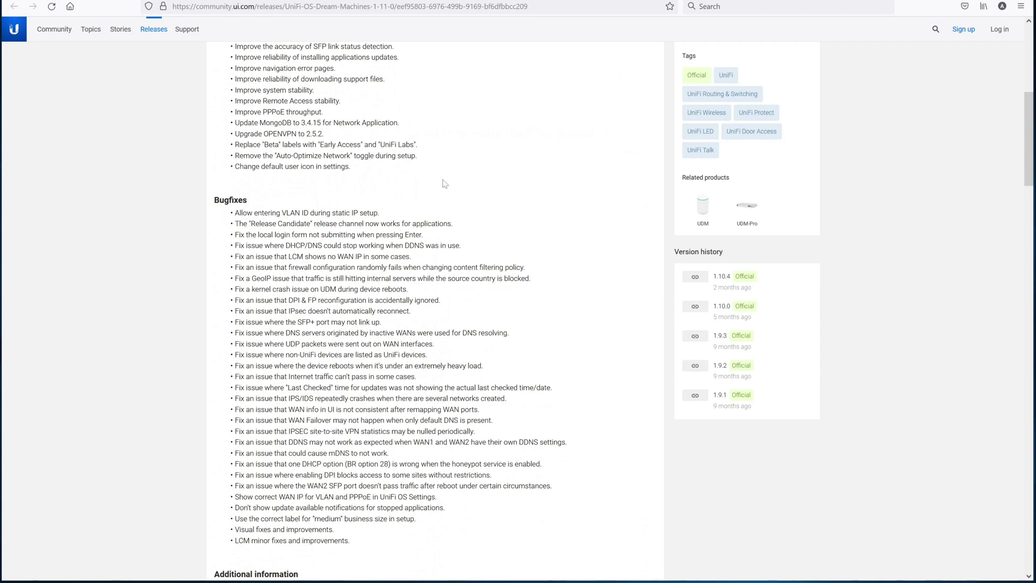
{"action": "scroll", "coordinate": [445, 183], "scroll_direction": "up", "scroll_amount": 2}
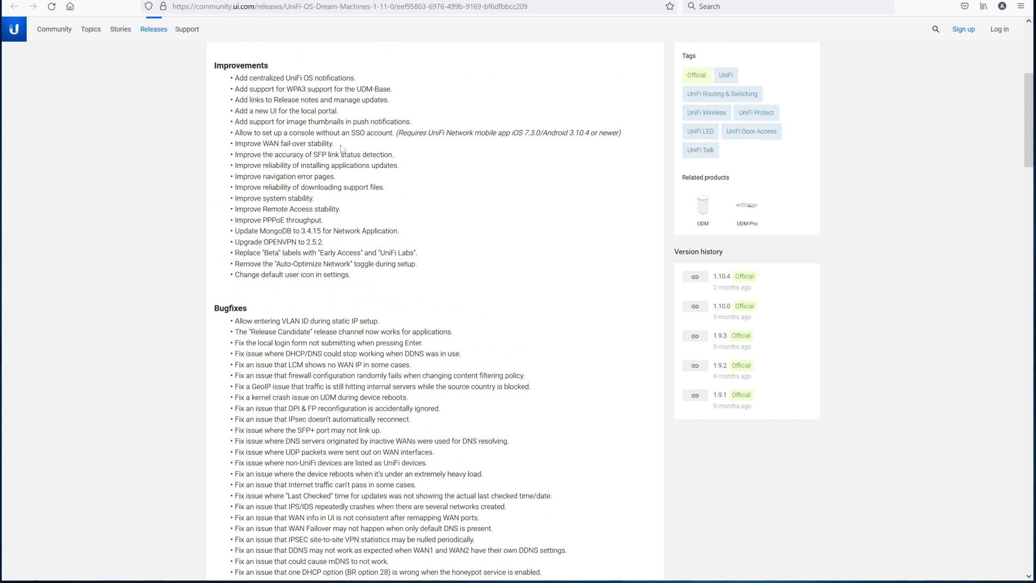
{"action": "left_click_drag", "start_coordinate": [336, 143], "coordinate": [263, 144]}
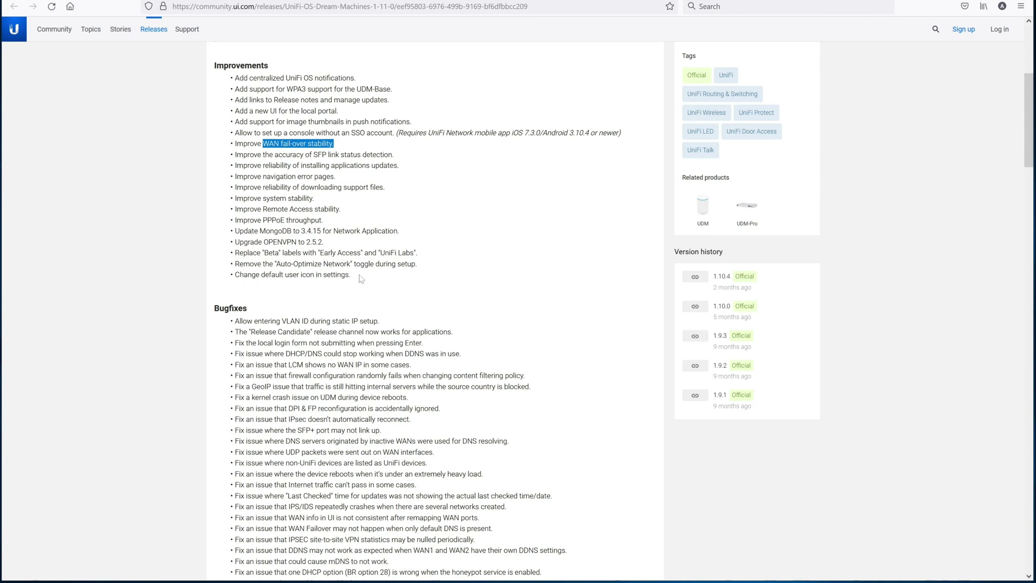
{"action": "left_click_drag", "start_coordinate": [326, 221], "coordinate": [263, 221]}
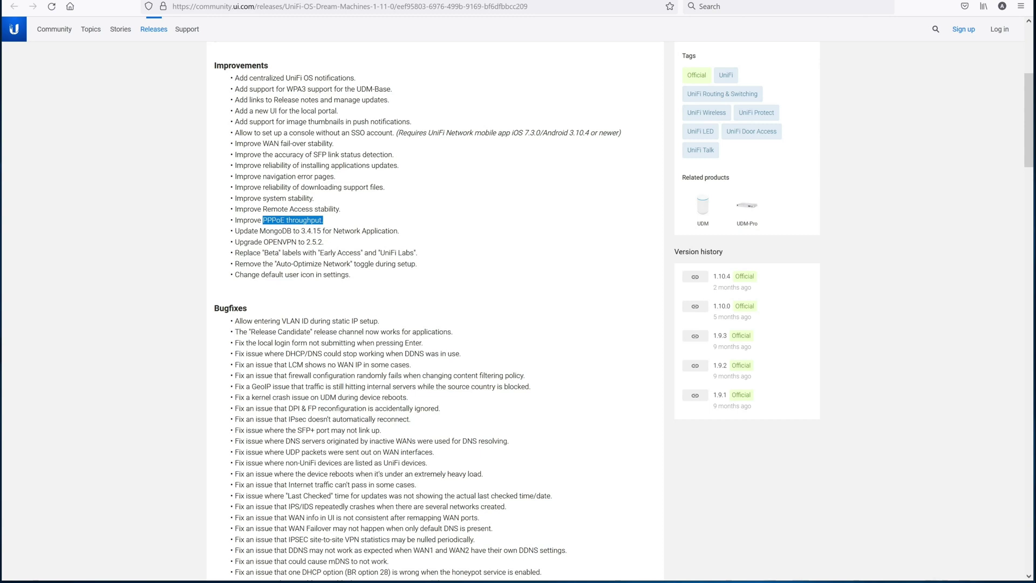
{"action": "left_click_drag", "start_coordinate": [323, 242], "coordinate": [264, 242]}
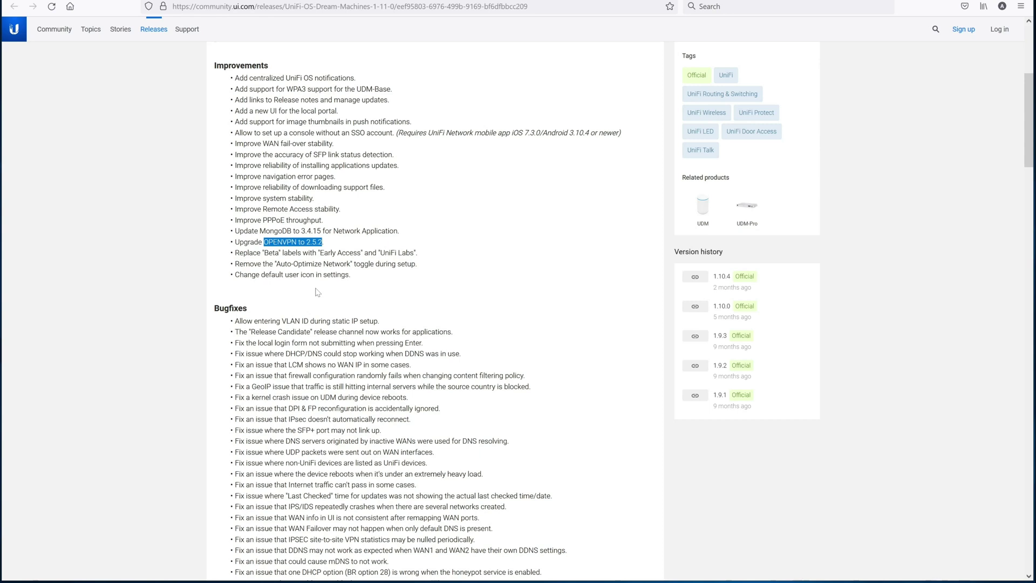
{"action": "scroll", "coordinate": [317, 294], "scroll_direction": "up", "scroll_amount": 5}
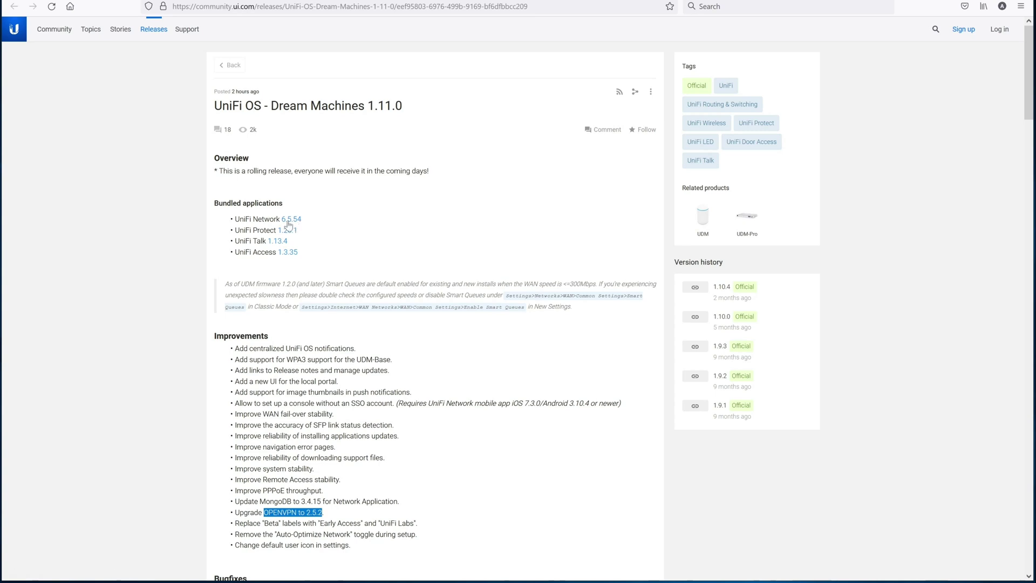
Open the bundled UniFi Network 6.5.54 notes, check the security vulnerability bugfix, then return to 6.5.55.
{"action": "left_click_drag", "start_coordinate": [318, 224], "coordinate": [281, 219]}
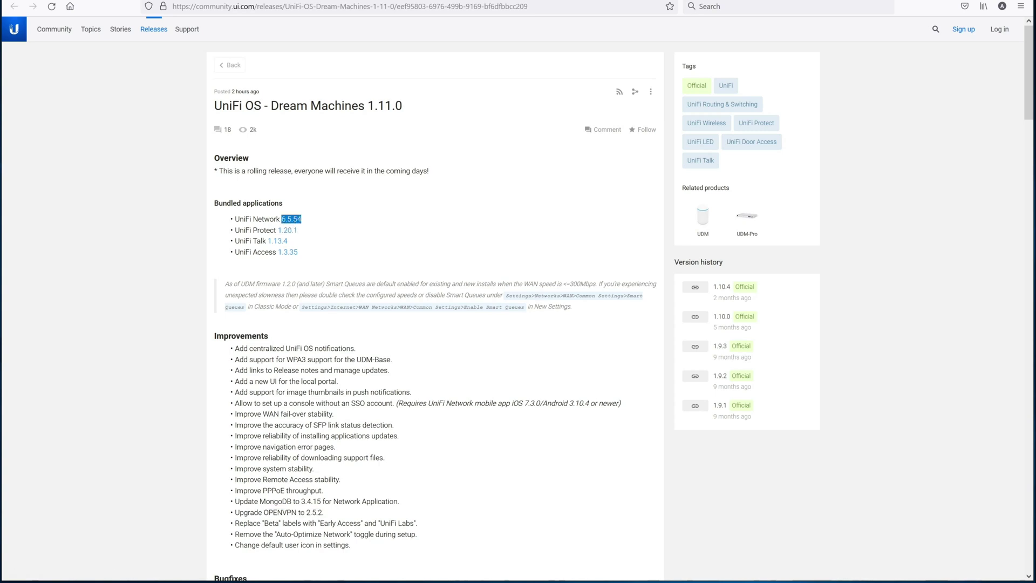
{"action": "left_click", "coordinate": [295, 222]}
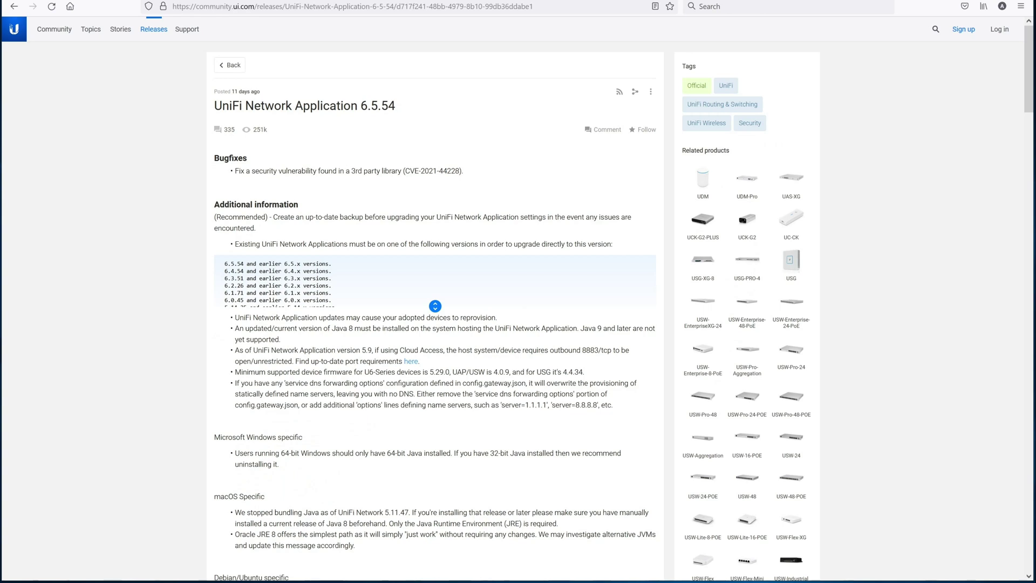
{"action": "left_click_drag", "start_coordinate": [235, 171], "coordinate": [402, 171]}
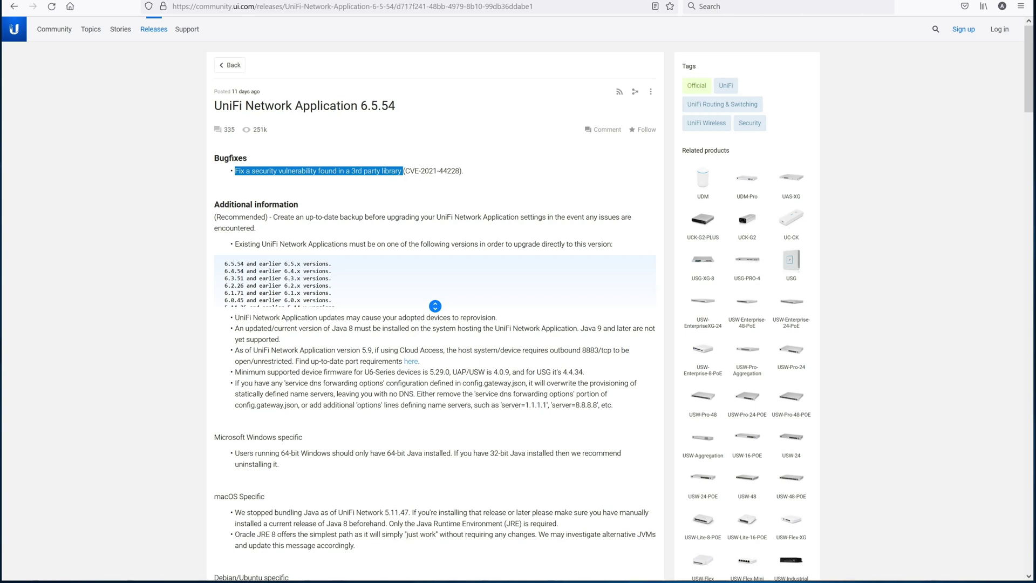
{"action": "left_click_drag", "start_coordinate": [400, 111], "coordinate": [360, 107]}
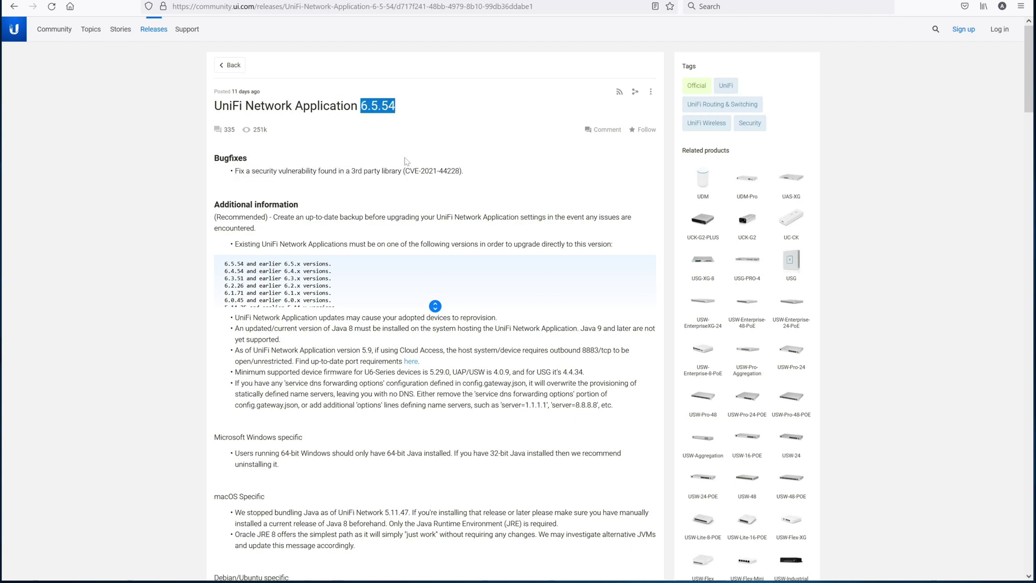
{"action": "key", "text": "ctrl+Tab"}
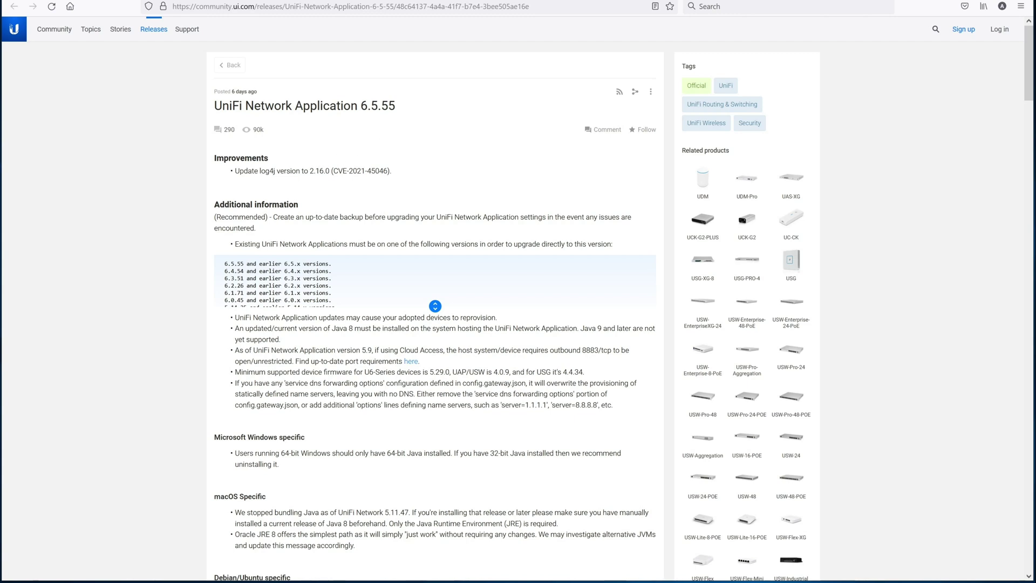
Highlight log4j in the 6.5.55 notes, then the 6.5 version in the page title.
{"action": "double_click", "coordinate": [268, 171]}
{"action": "left_click", "coordinate": [417, 170]}
{"action": "left_click_drag", "start_coordinate": [360, 106], "coordinate": [378, 106]}
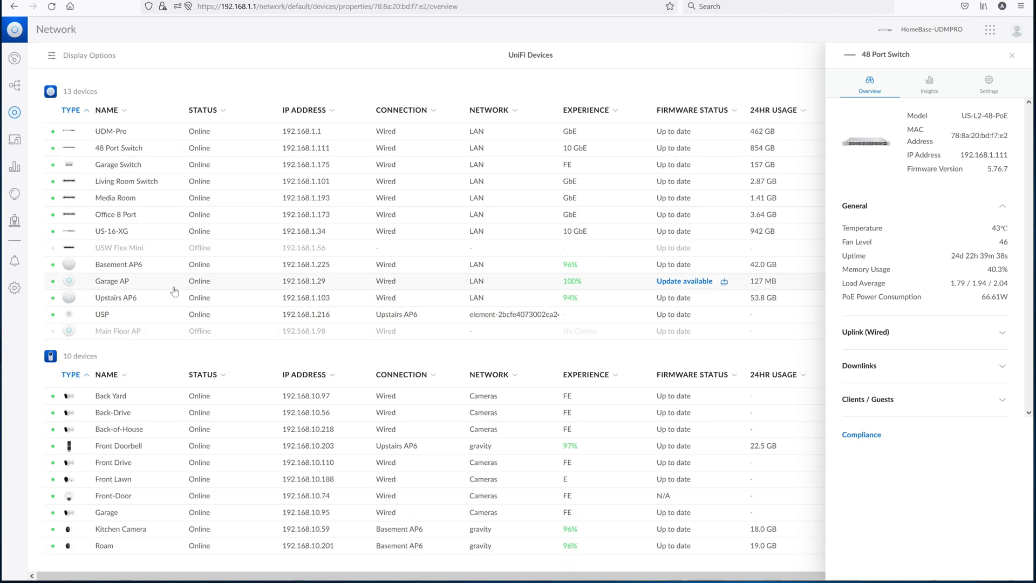
Go to Settings > Traffic & Security to see the existing Block YouTube rule.
{"action": "left_click", "coordinate": [13, 293]}
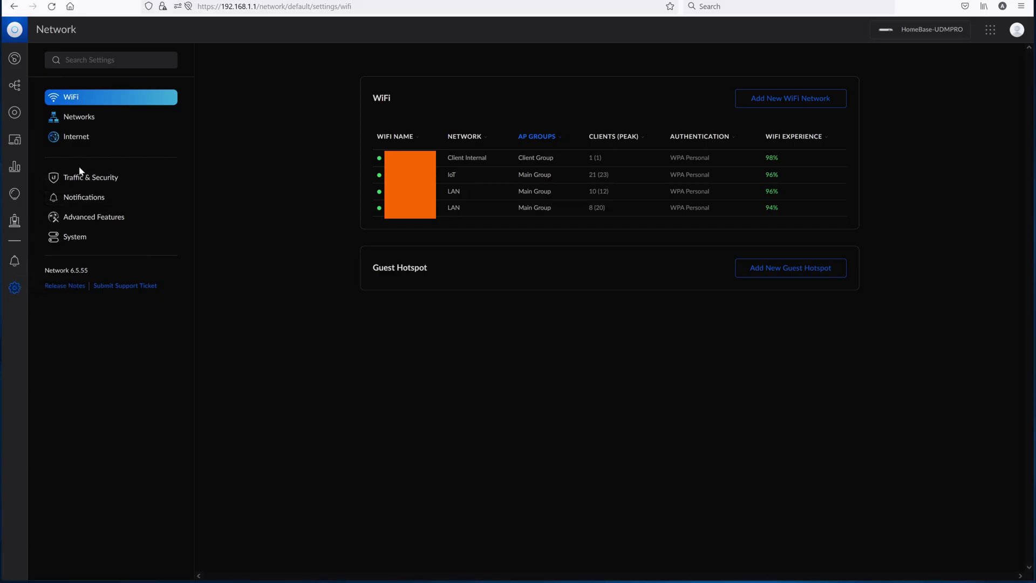
{"action": "left_click", "coordinate": [82, 183]}
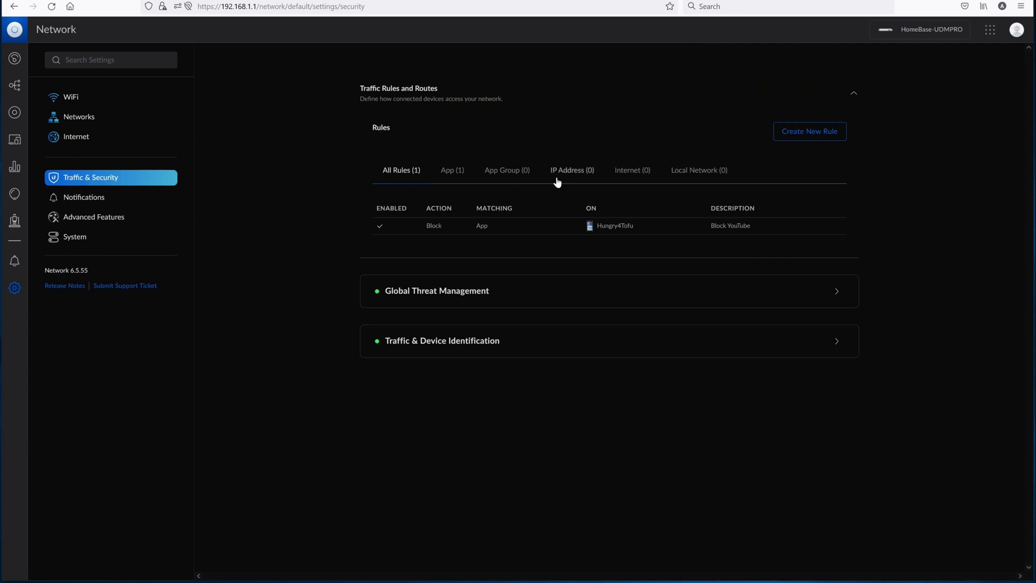
{"action": "left_click", "coordinate": [805, 135]}
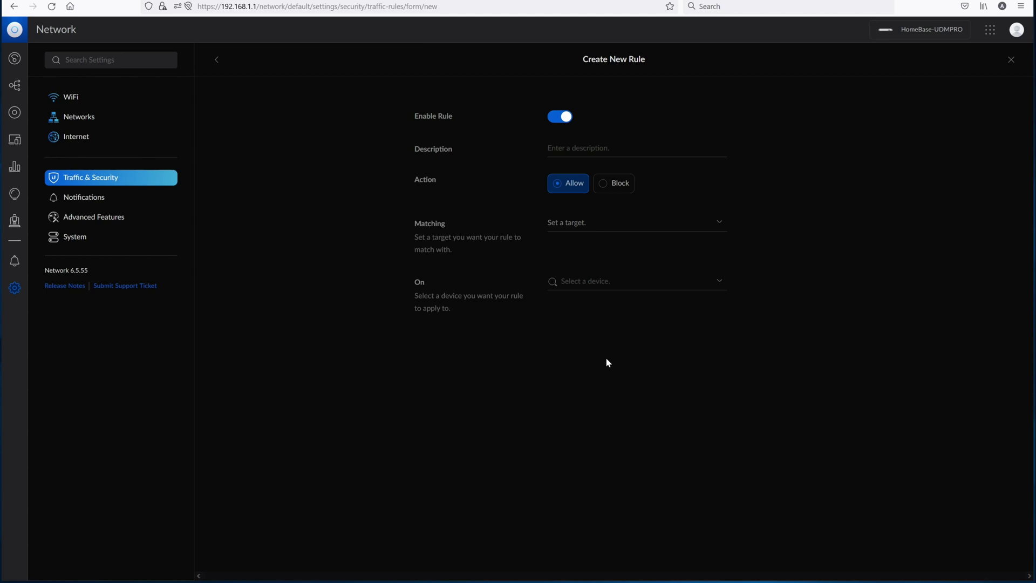
Give the new rule the description 'mypretendrule' and switch its action from Allow to Block.
{"action": "key", "text": "Tab"}
{"action": "type", "text": "mypretendrule"}
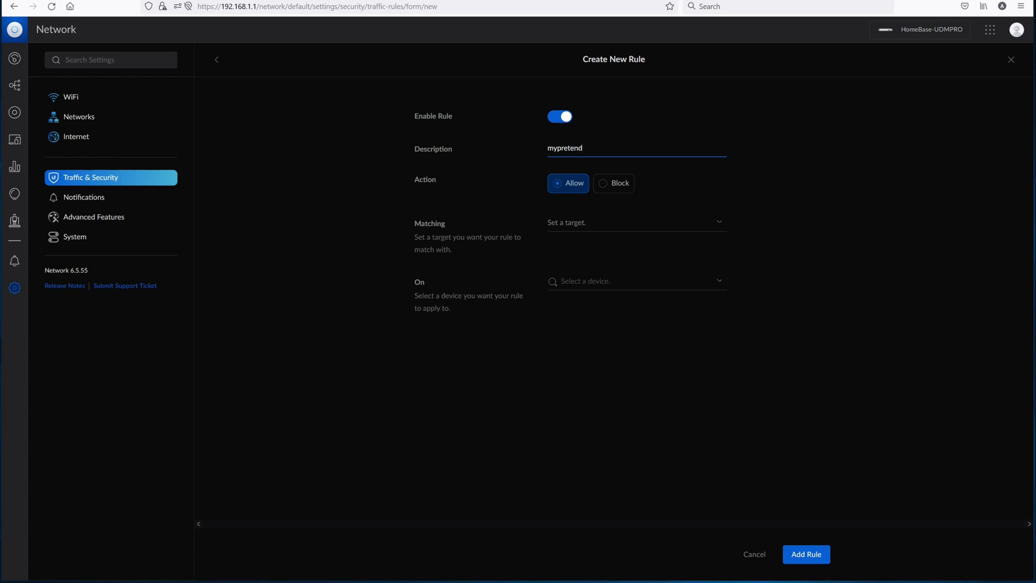
{"action": "left_click", "coordinate": [603, 190]}
Set the rule to match by App, with Youtube as the targeted app.
{"action": "left_click", "coordinate": [726, 229]}
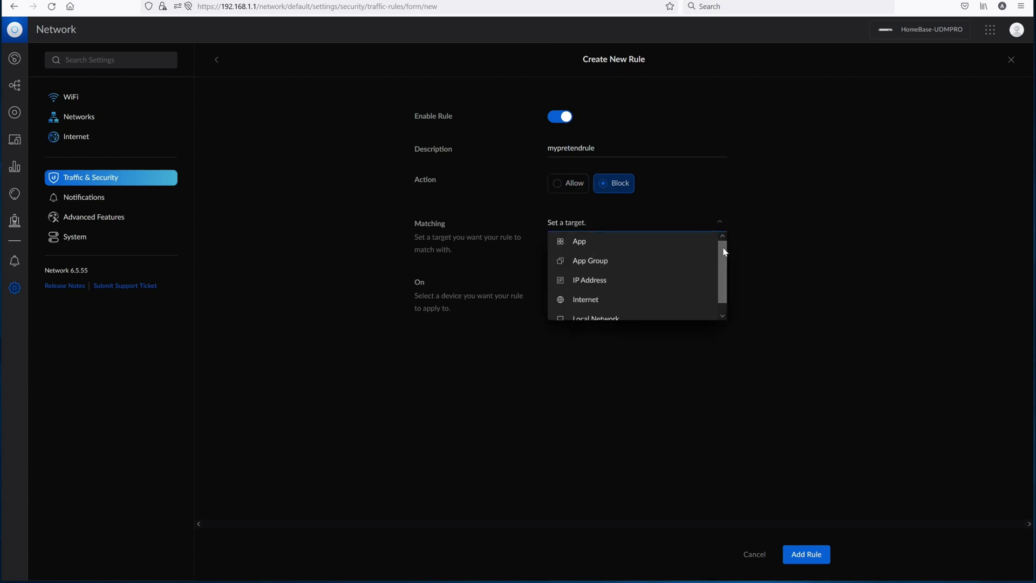
{"action": "scroll", "coordinate": [724, 252], "scroll_direction": "down", "scroll_amount": 1}
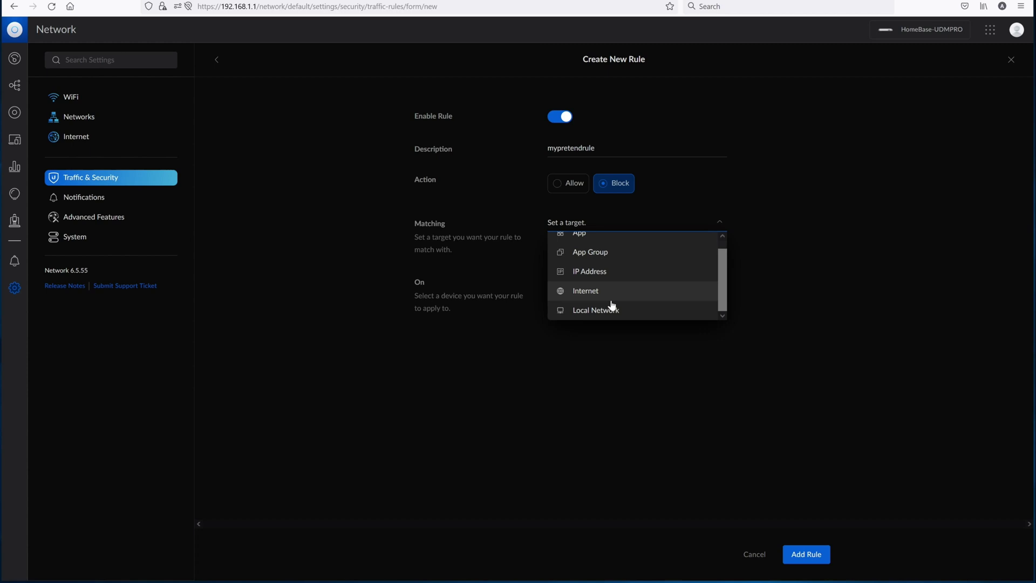
{"action": "scroll", "coordinate": [589, 272], "scroll_direction": "up", "scroll_amount": 1}
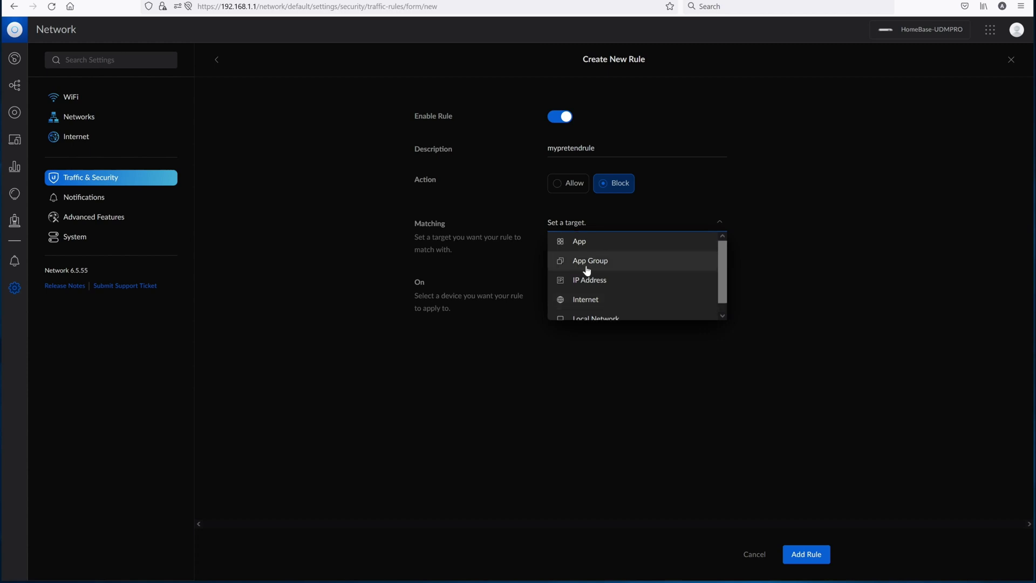
{"action": "left_click", "coordinate": [580, 246]}
{"action": "left_click", "coordinate": [720, 284]}
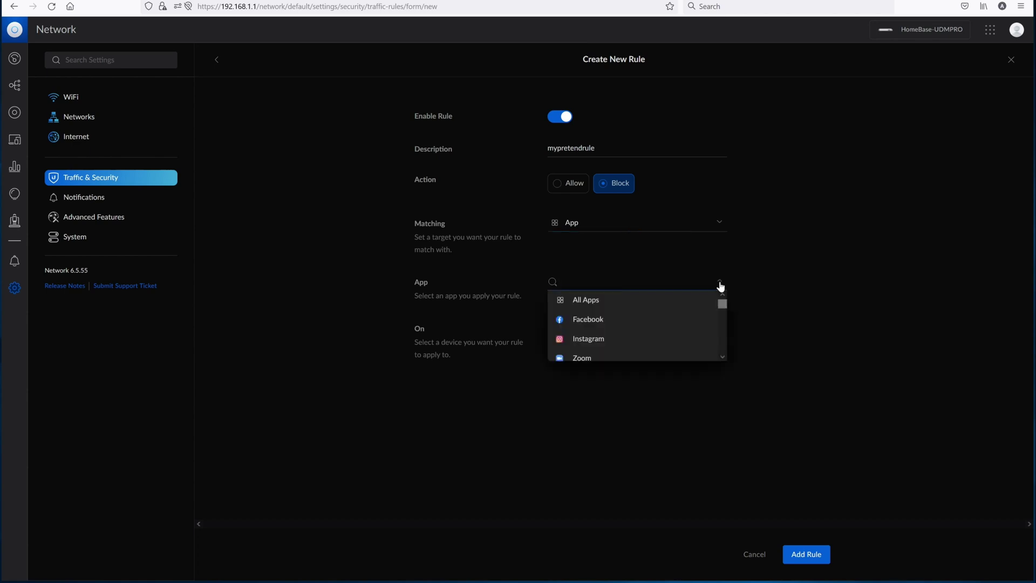
{"action": "scroll", "coordinate": [723, 305], "scroll_direction": "down", "scroll_amount": 2}
{"action": "scroll", "coordinate": [725, 307], "scroll_direction": "up", "scroll_amount": 2}
{"action": "scroll", "coordinate": [676, 331], "scroll_direction": "down", "scroll_amount": 3}
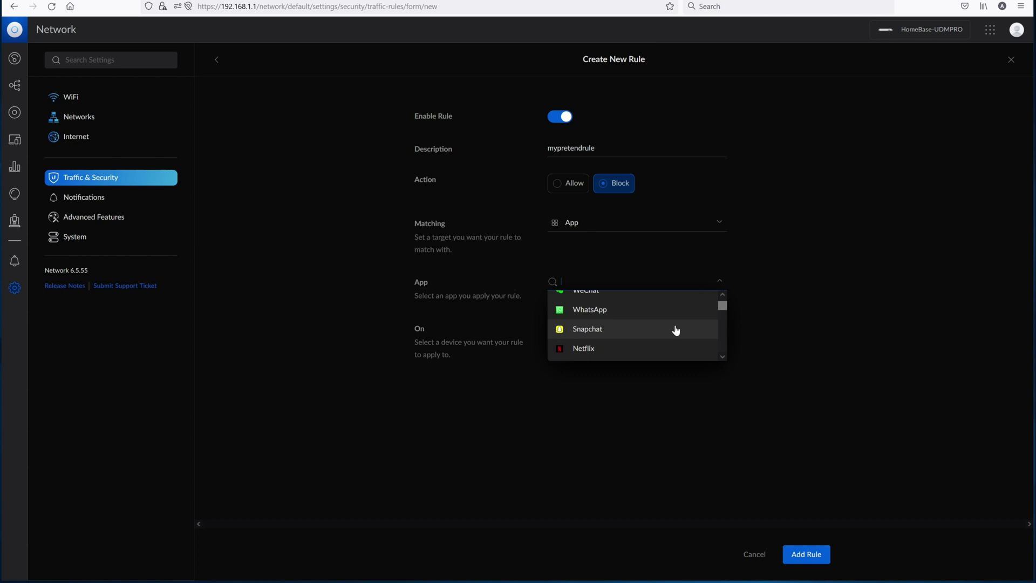
{"action": "scroll", "coordinate": [676, 331], "scroll_direction": "down", "scroll_amount": 2}
{"action": "scroll", "coordinate": [675, 330], "scroll_direction": "down", "scroll_amount": 2}
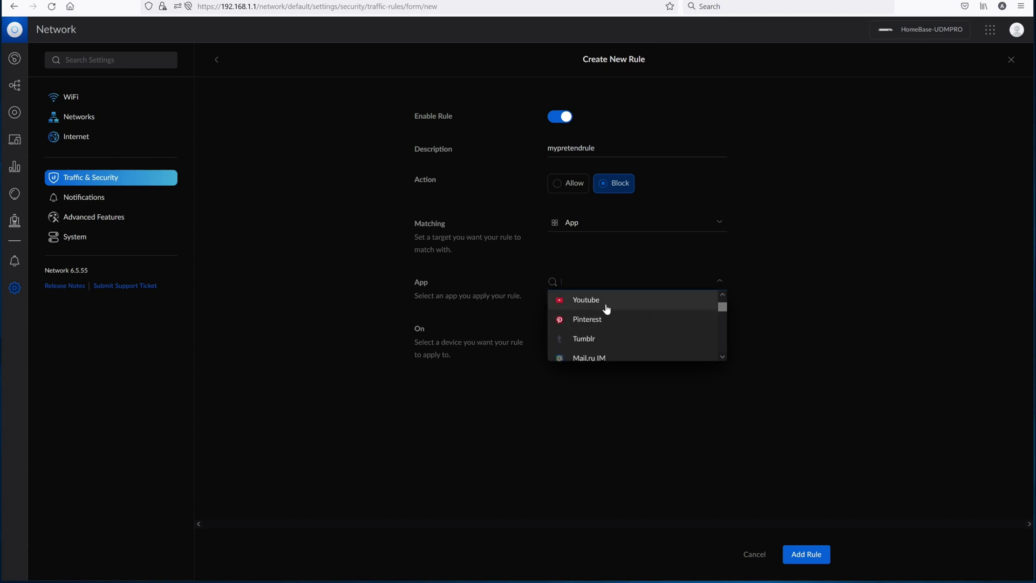
{"action": "left_click", "coordinate": [593, 304]}
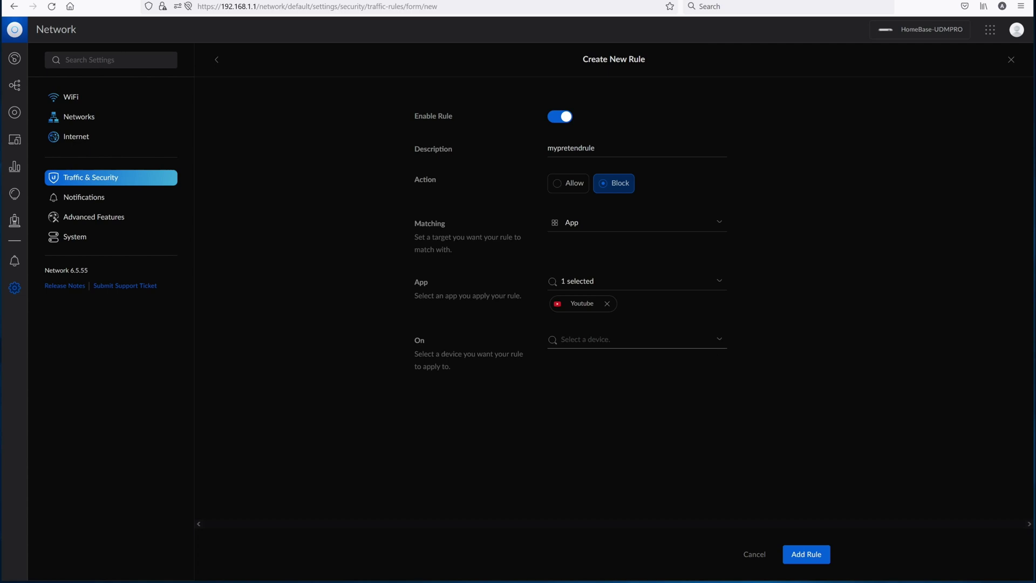
Target the rule at HUNGRY3700X, found by searching 'hung', and add the rule.
{"action": "left_click", "coordinate": [720, 341]}
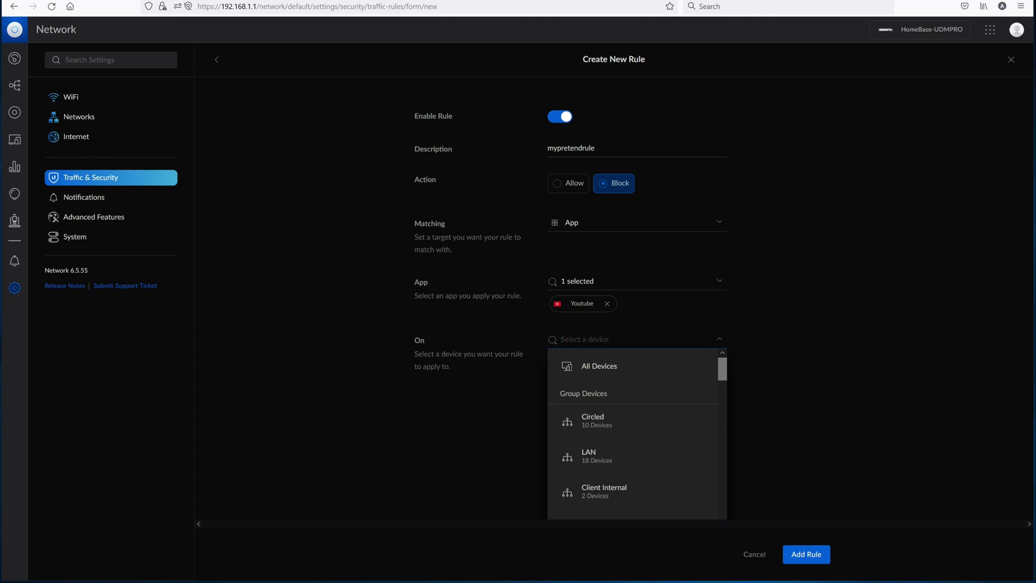
{"action": "type", "text": "hung"}
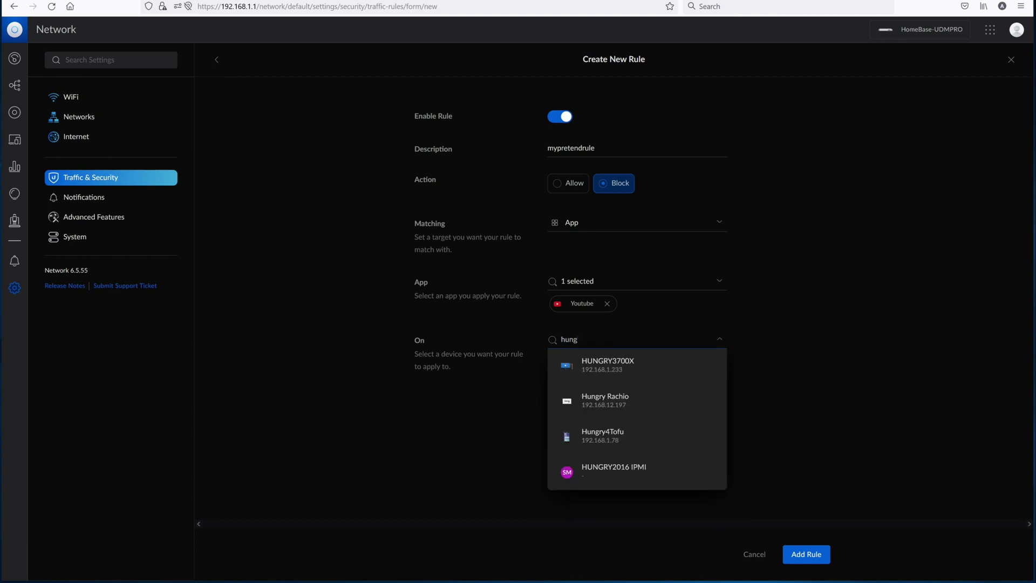
{"action": "left_click", "coordinate": [629, 361]}
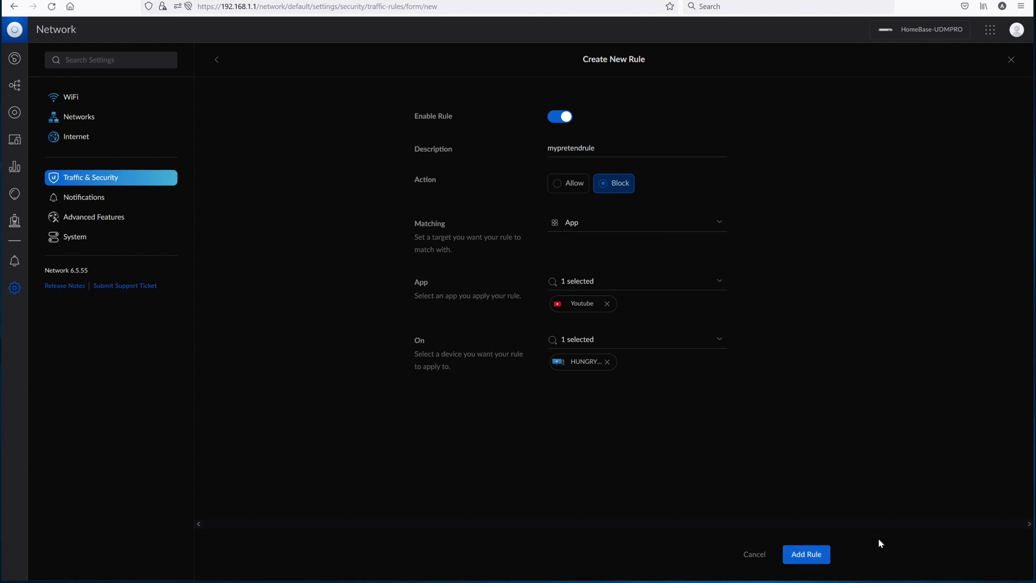
{"action": "left_click", "coordinate": [815, 552]}
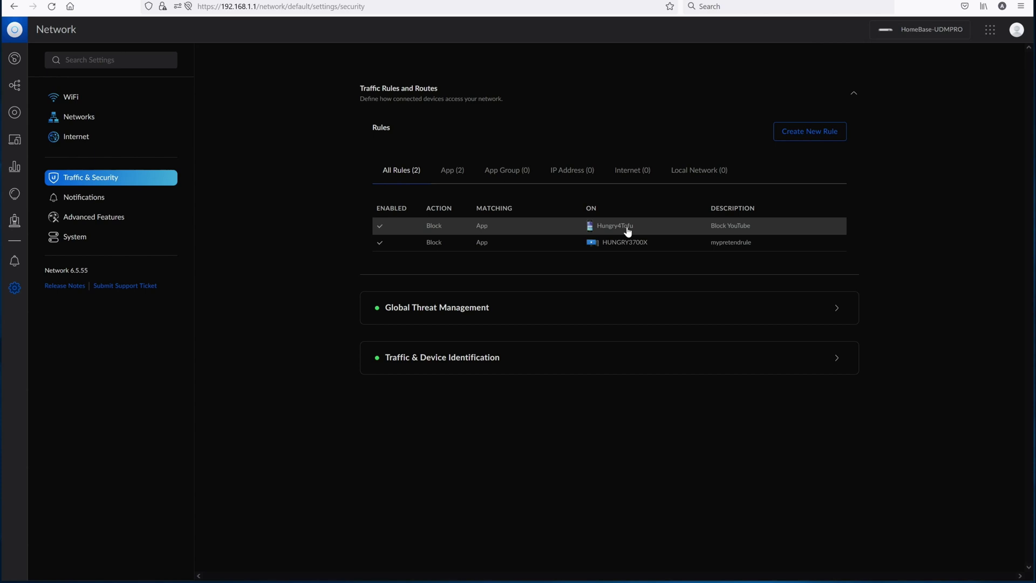
Test the block by loading youtube.com in a private window, then return to UniFi's traffic rules.
{"action": "key", "text": "ctrl+shift+p"}
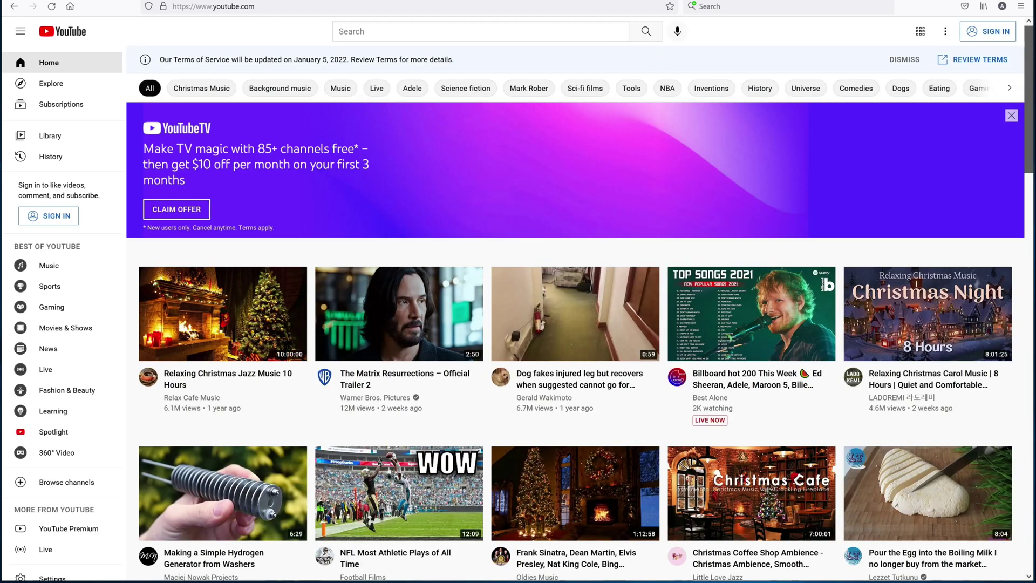
{"action": "key", "text": "alt+Tab"}
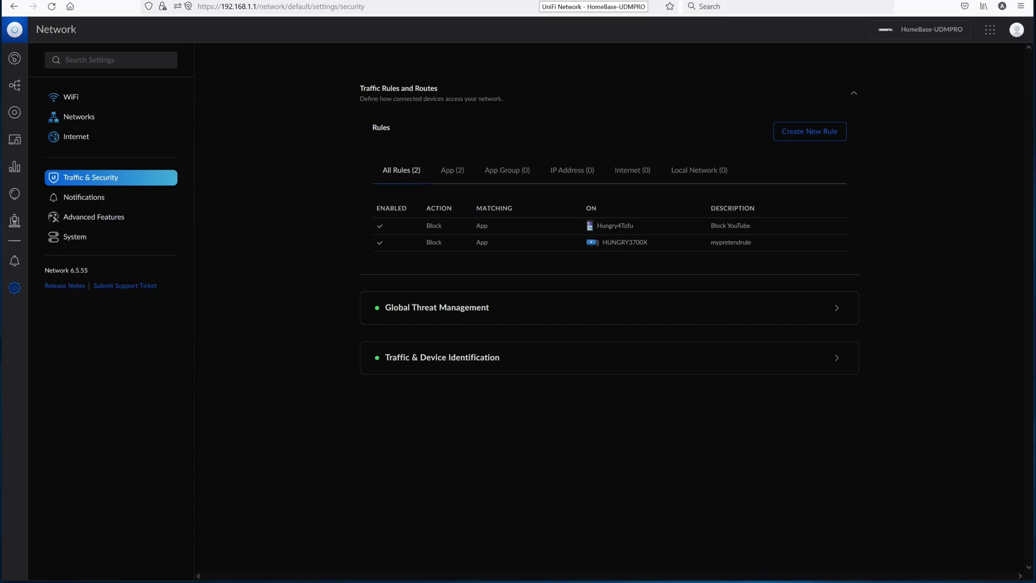